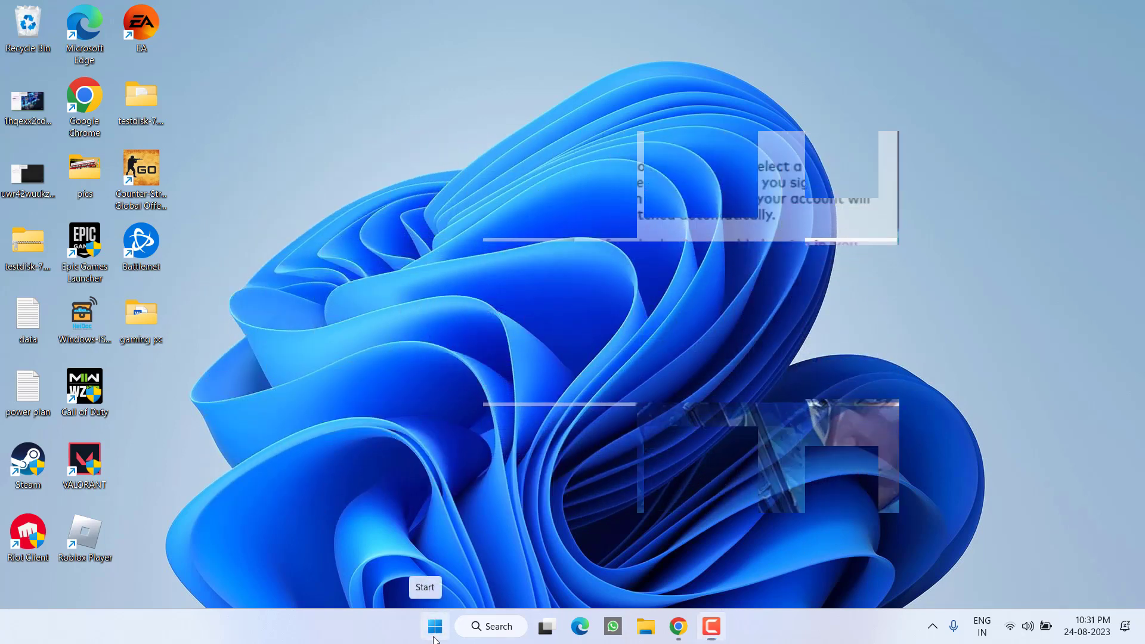
Step: Launch services.msc from Run and jump to the vgc service in the list
right_click(433, 638)
left_click(379, 542)
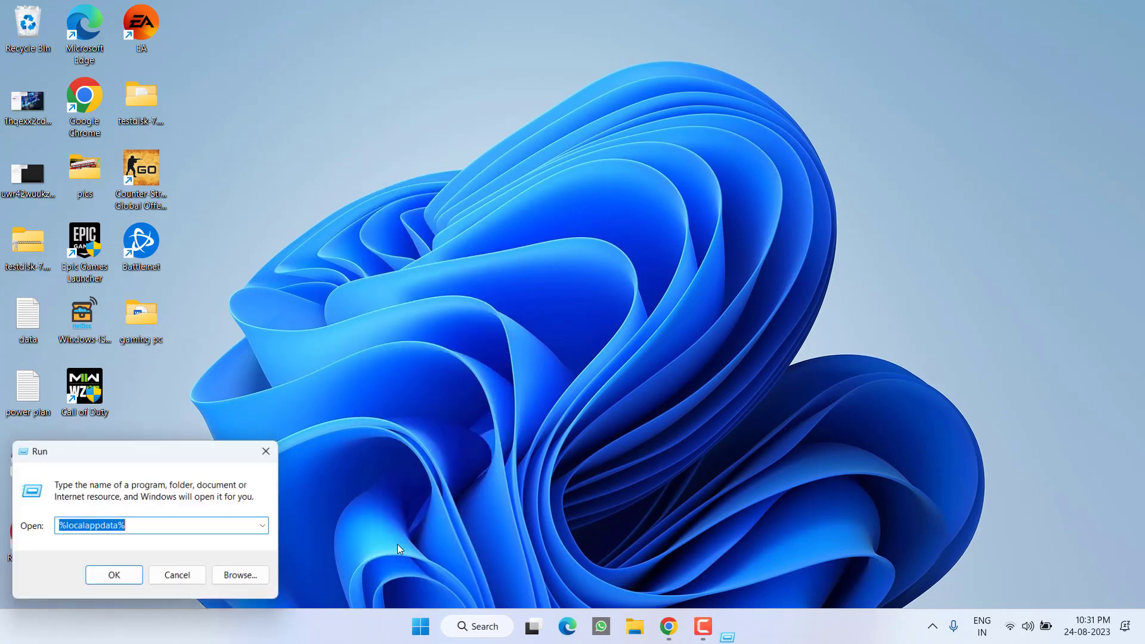
type("services.msc")
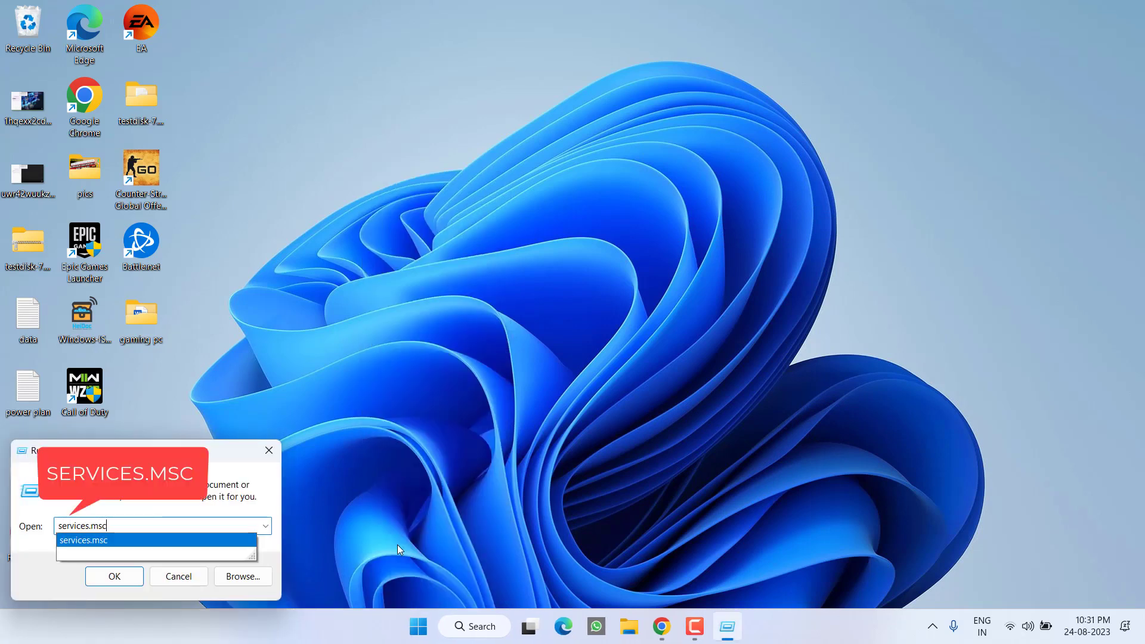
key("Return")
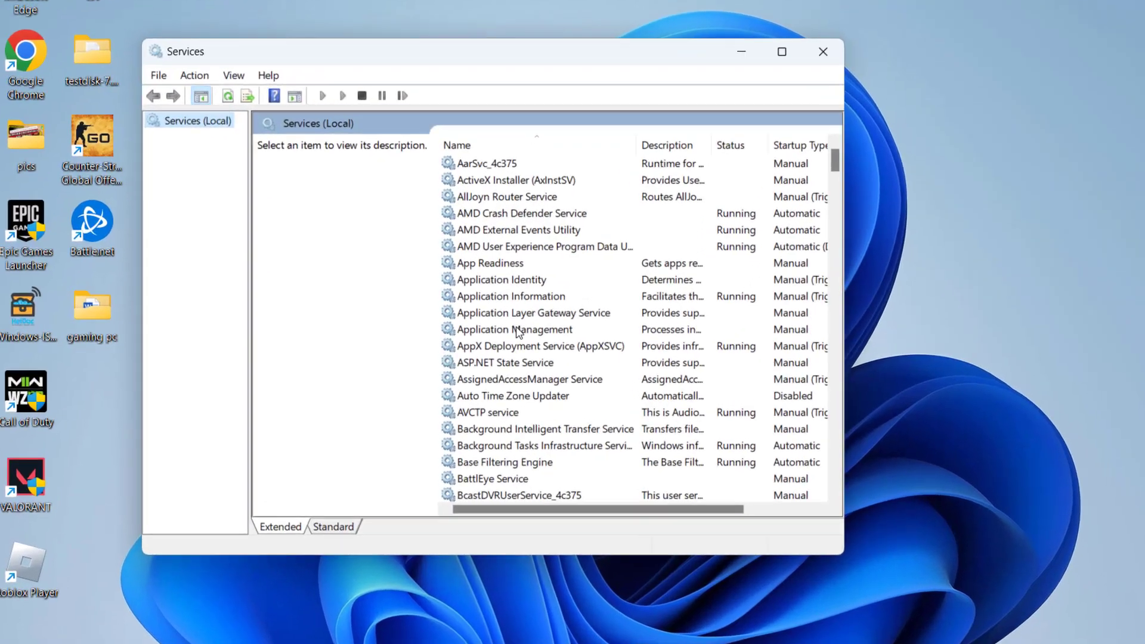
left_click(521, 333)
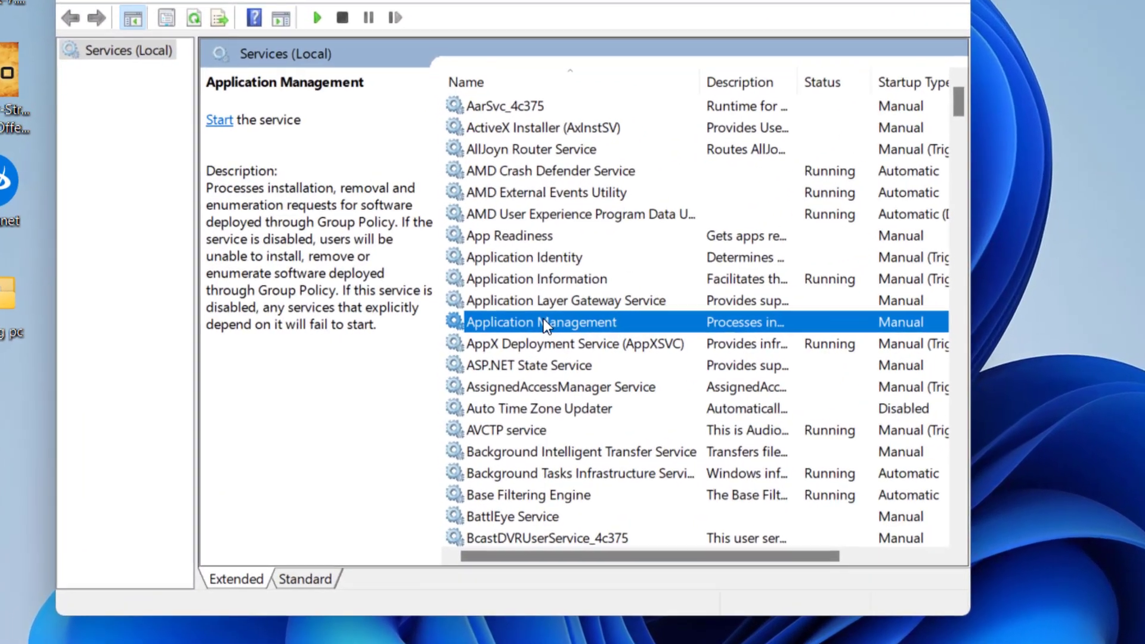
key("v")
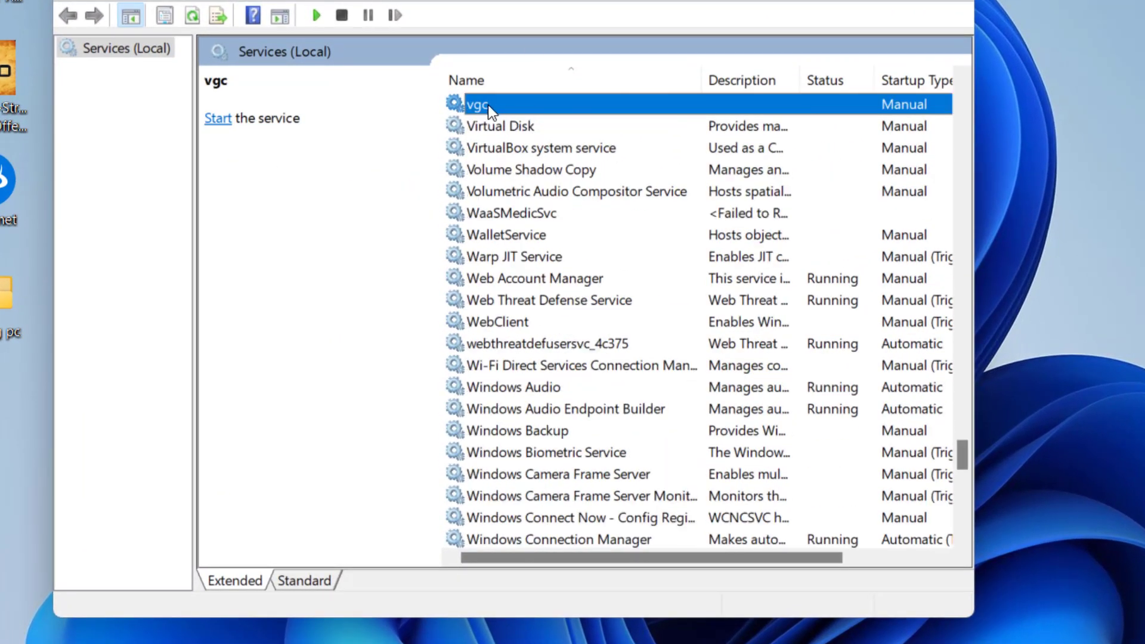
Step: Start the vgc service, set its startup type to Automatic, apply, and close Services
double_click(513, 107)
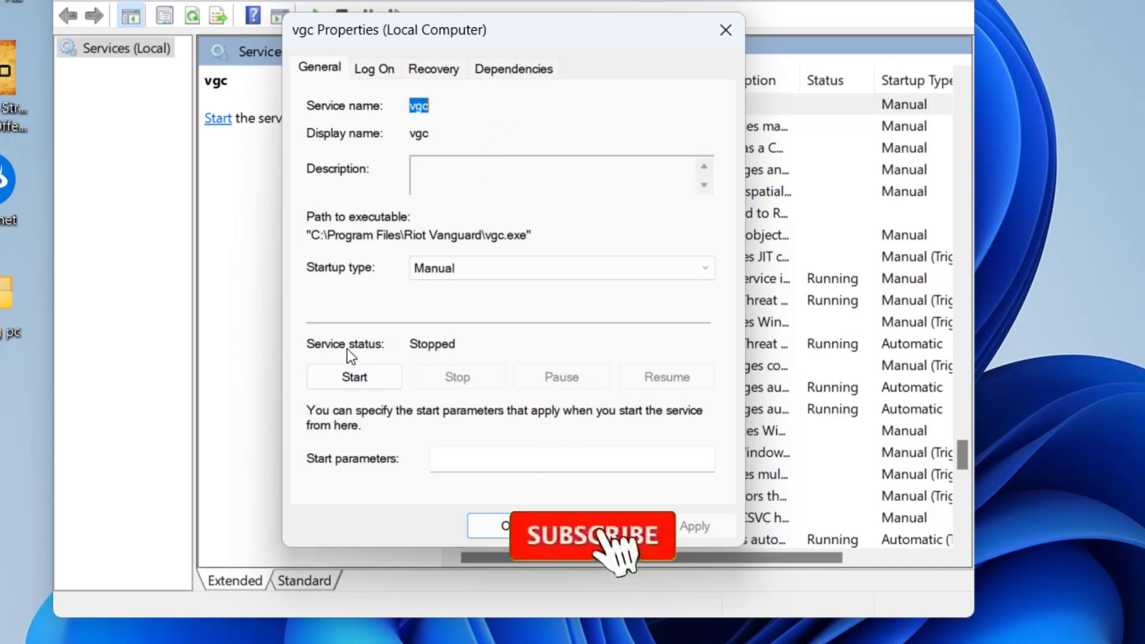
left_click(353, 374)
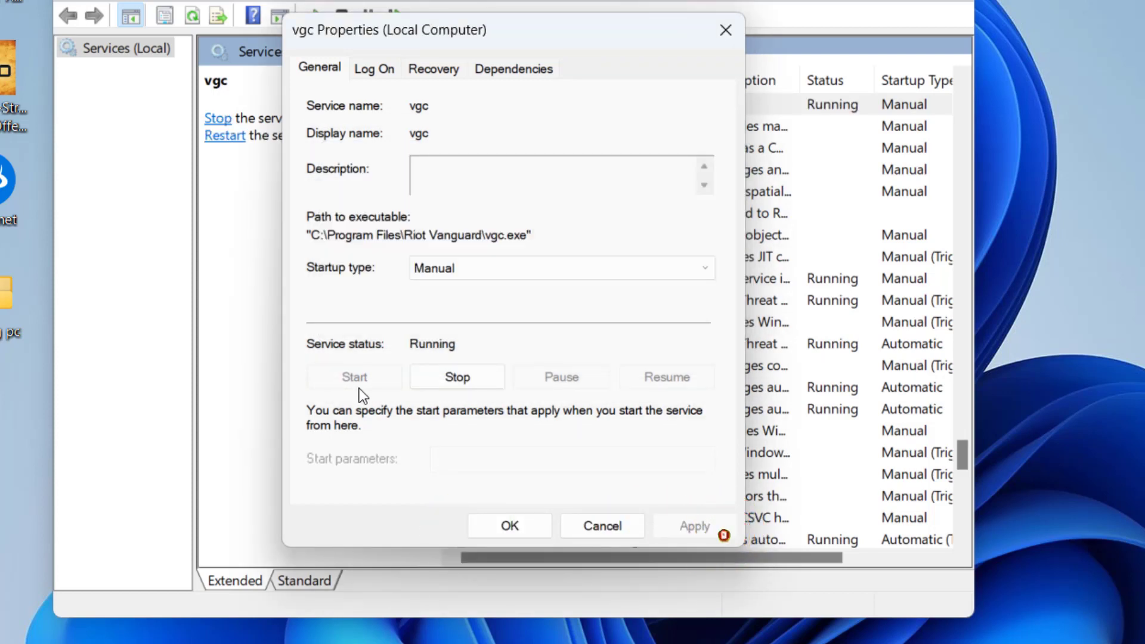
left_click(533, 268)
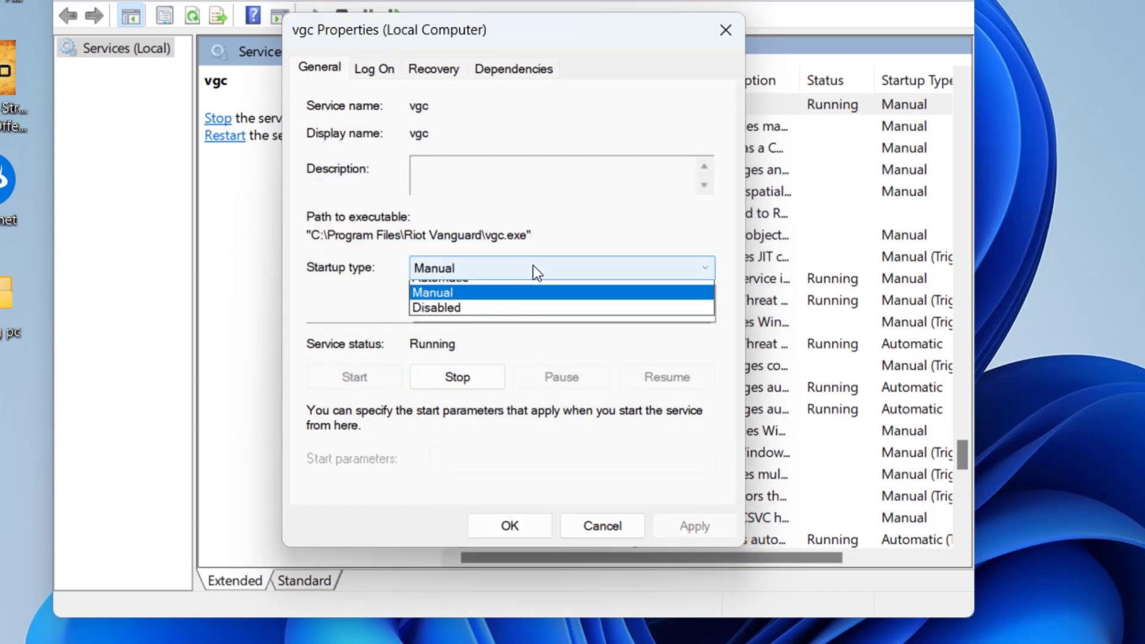
left_click(493, 304)
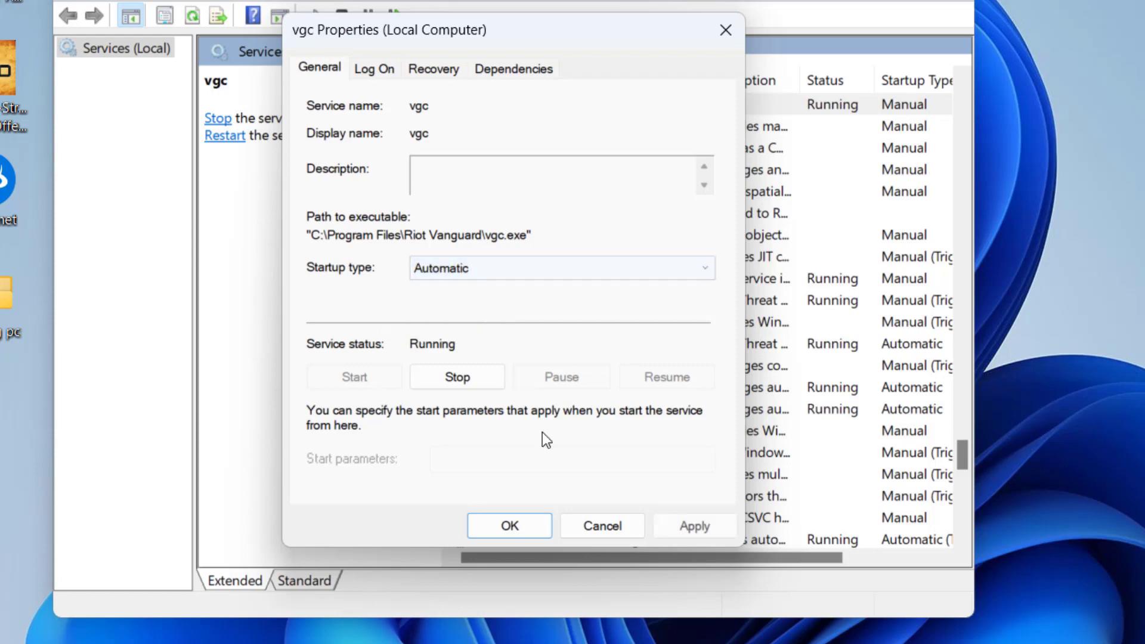
left_click(703, 535)
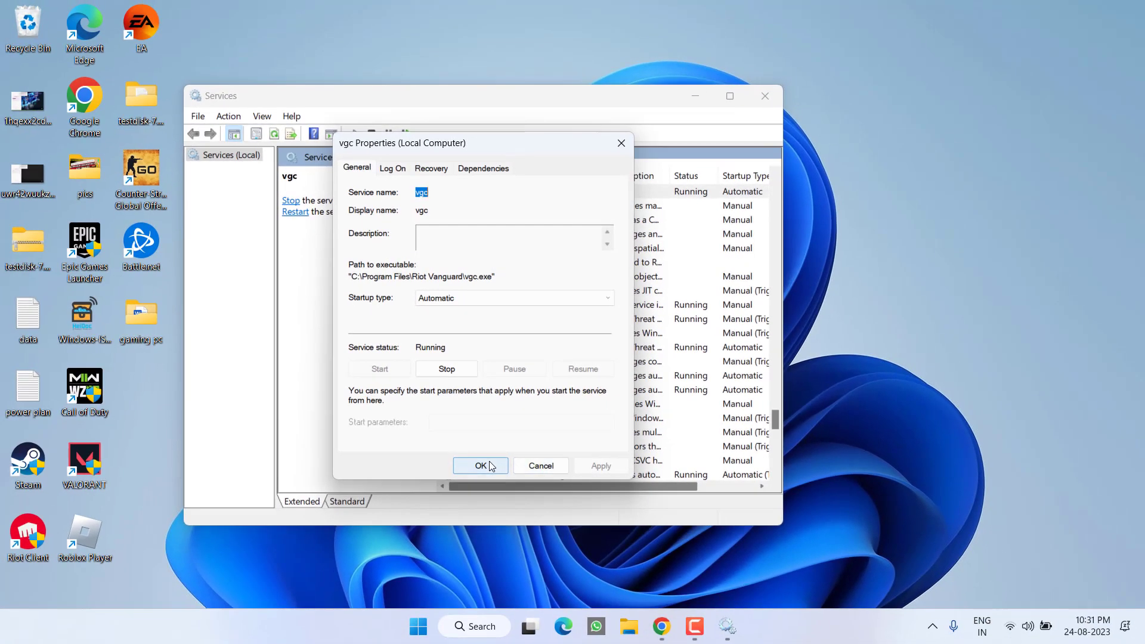
left_click(501, 509)
left_click(765, 97)
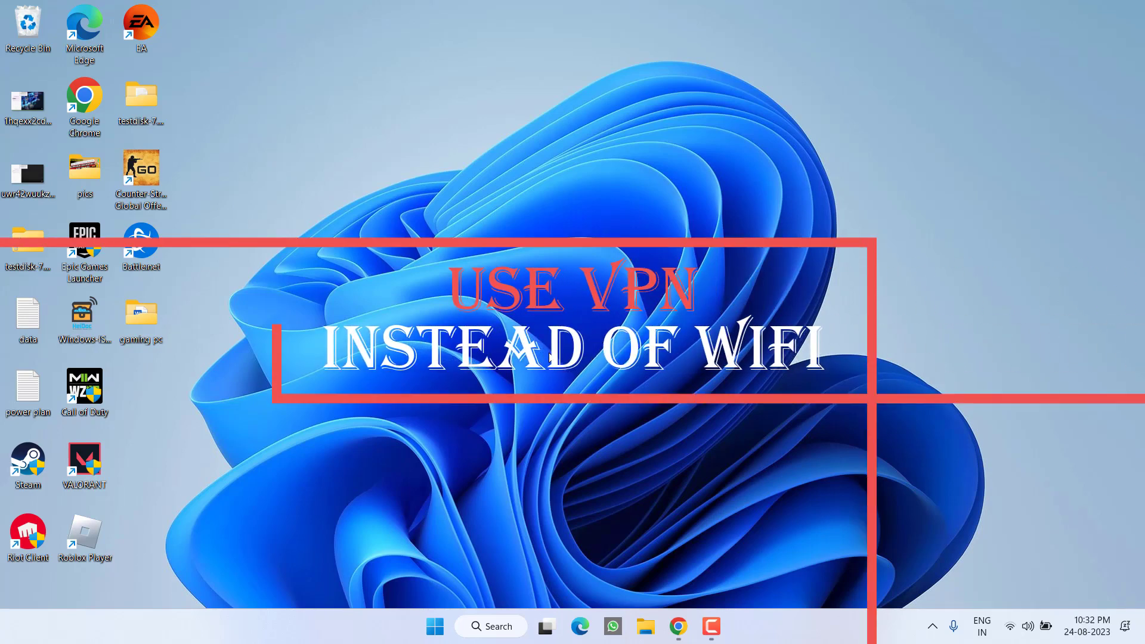
key("super+i")
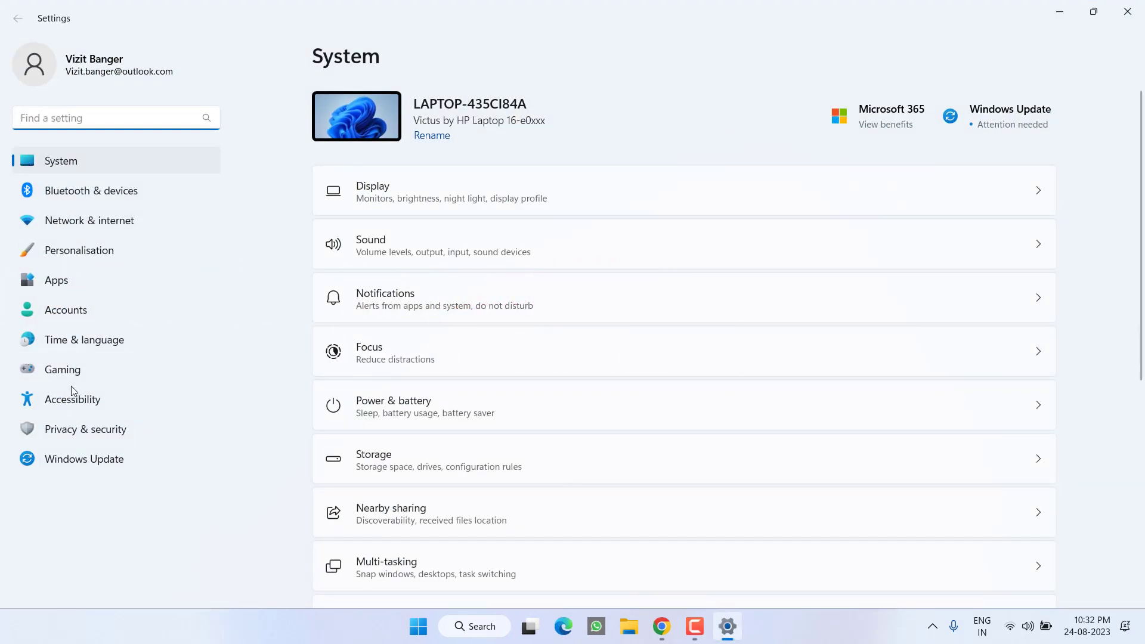
left_click(90, 224)
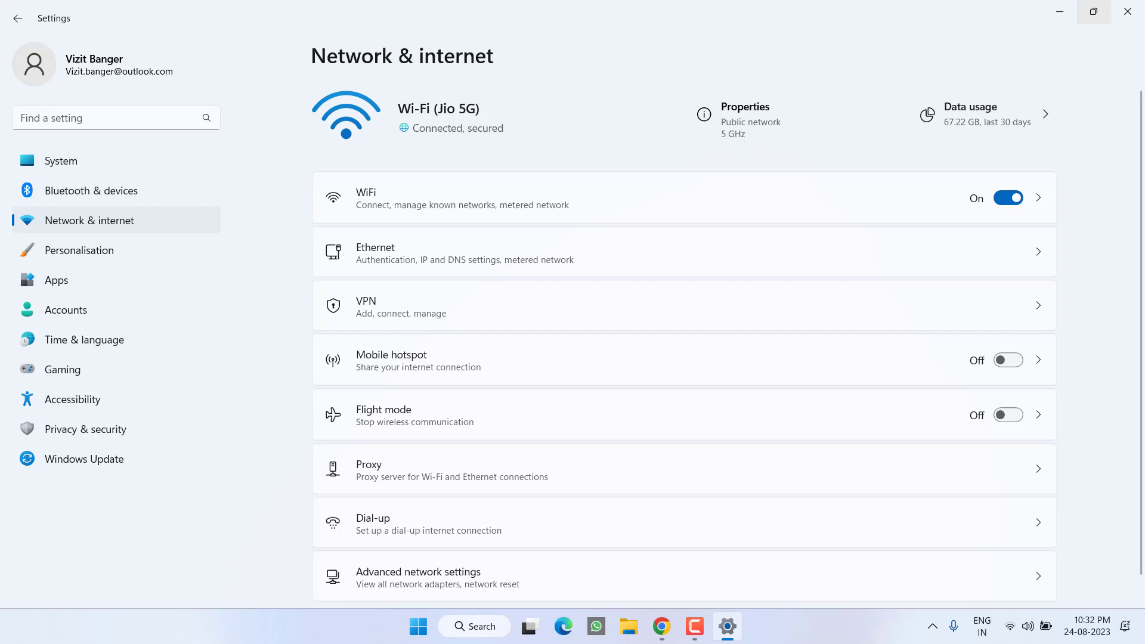
left_click(1143, 8)
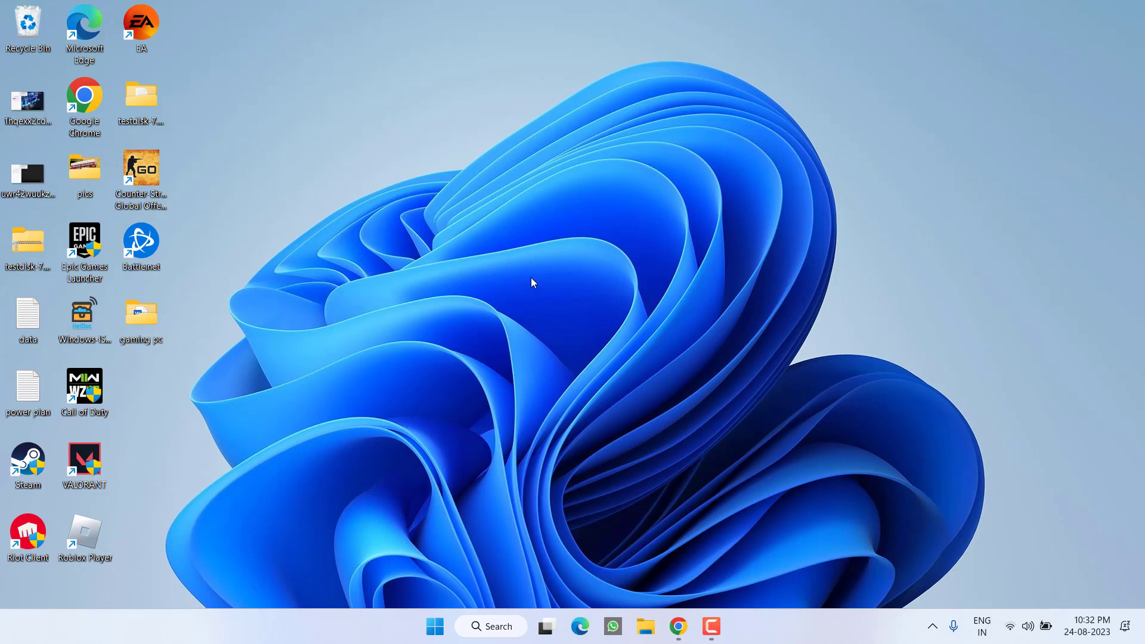
Step: Open Network Connections by running ncpa.cpl
right_click(435, 626)
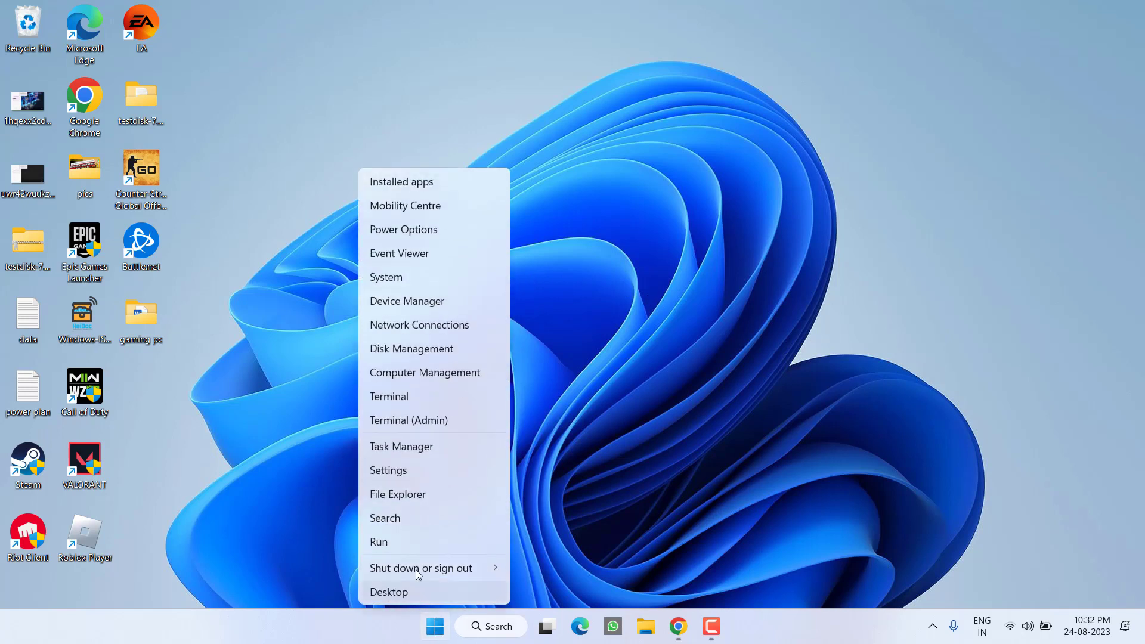
left_click(380, 540)
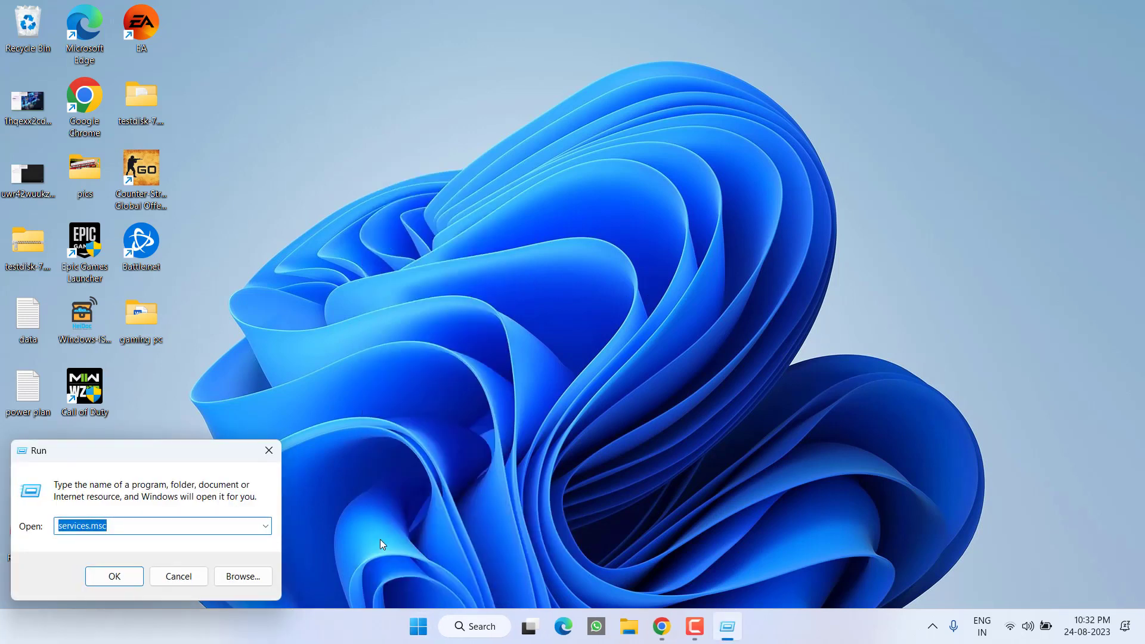
type("ncpa.cpl")
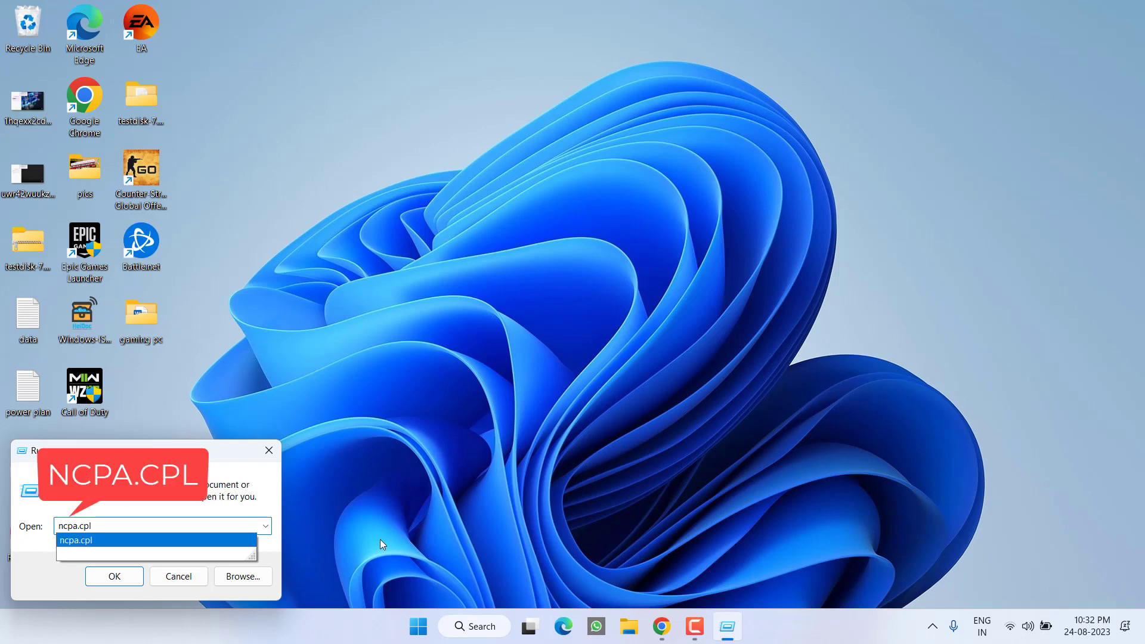
key("Return")
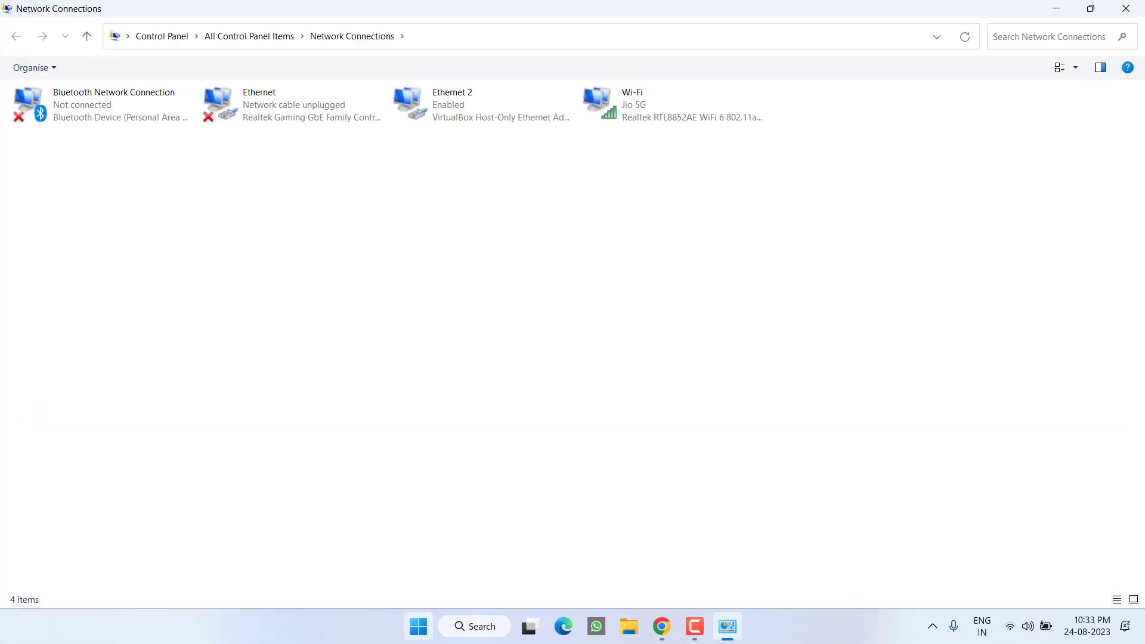
Step: Uncheck Internet Protocol Version 6 (TCP/IPv6) in Wi-Fi properties and select IPv4
right_click(626, 122)
left_click(652, 279)
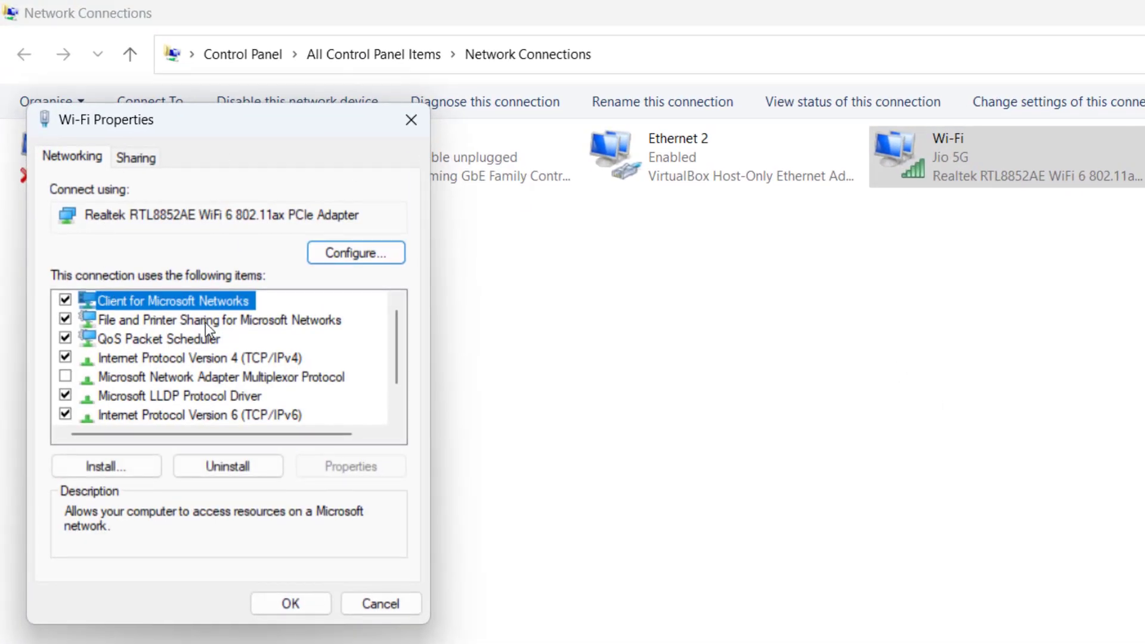
left_click(245, 413)
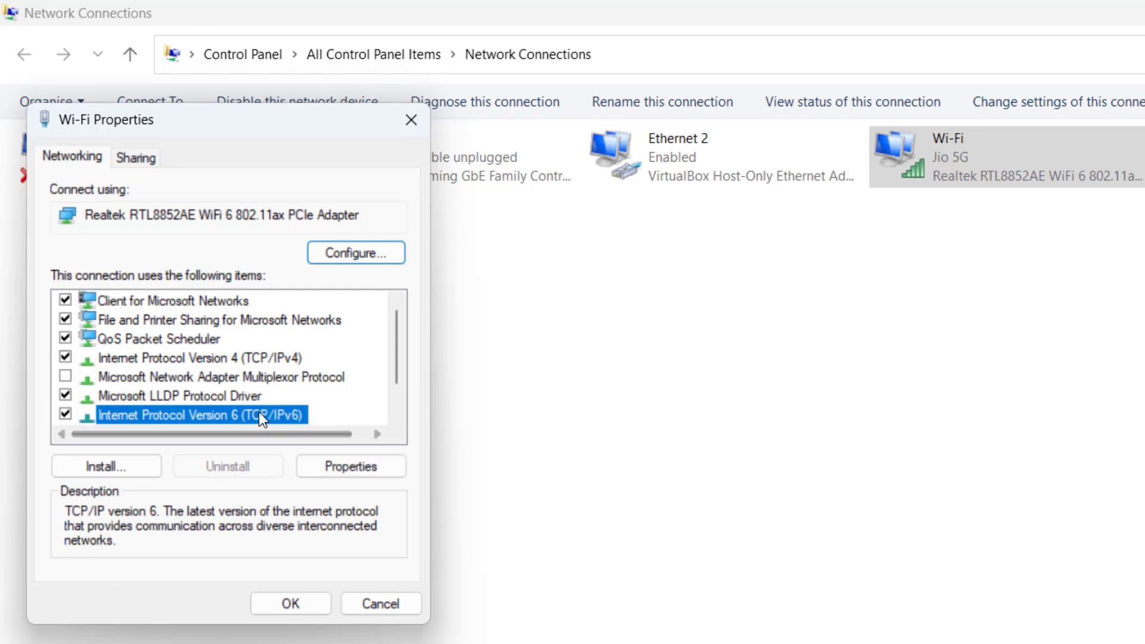
left_click(66, 413)
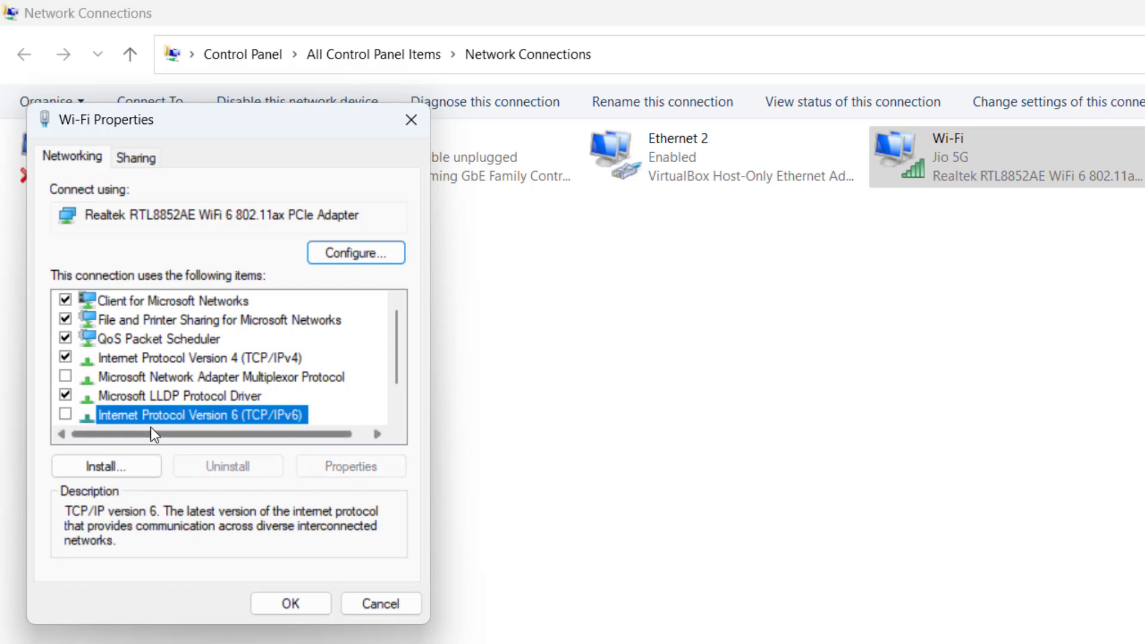
left_click(254, 355)
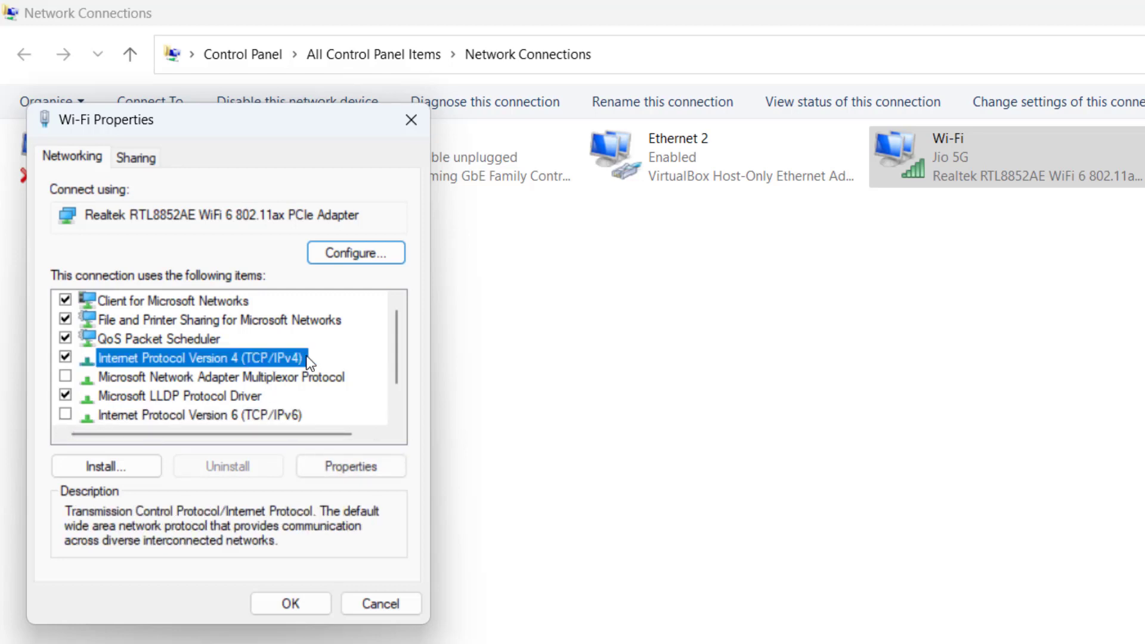
Step: Set Wi-Fi IPv4 DNS to preferred 1.1.1.1 and alternative 1.0.1.1, then save and close
left_click(355, 465)
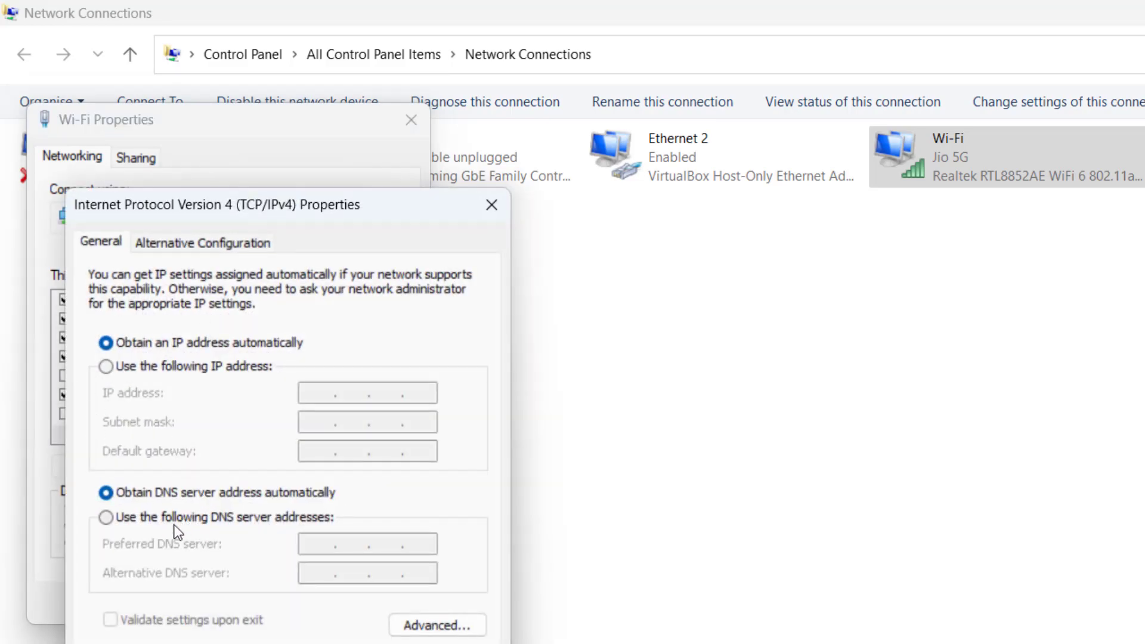
left_click(174, 519)
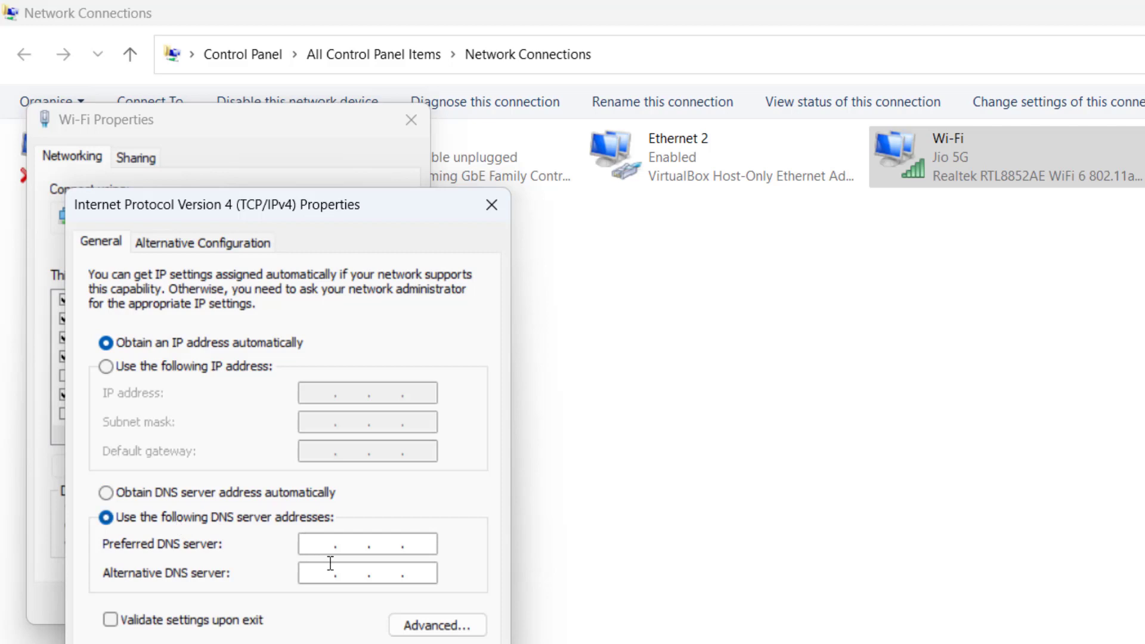
type("1.1.1.1")
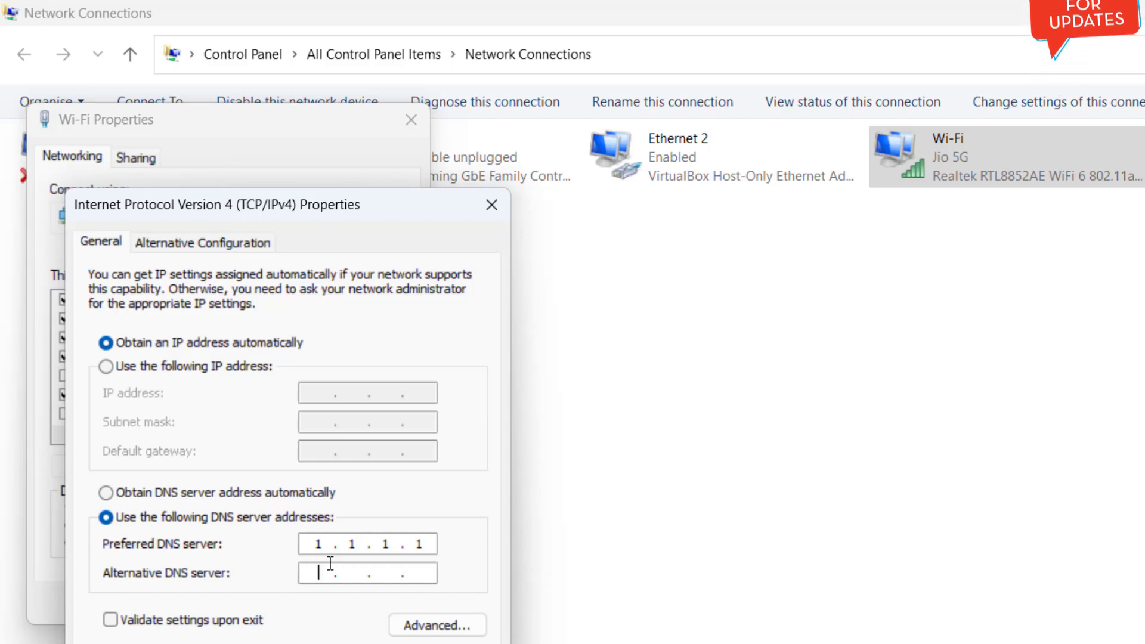
left_click(331, 563)
type("1")
type(".0")
type(".1.1")
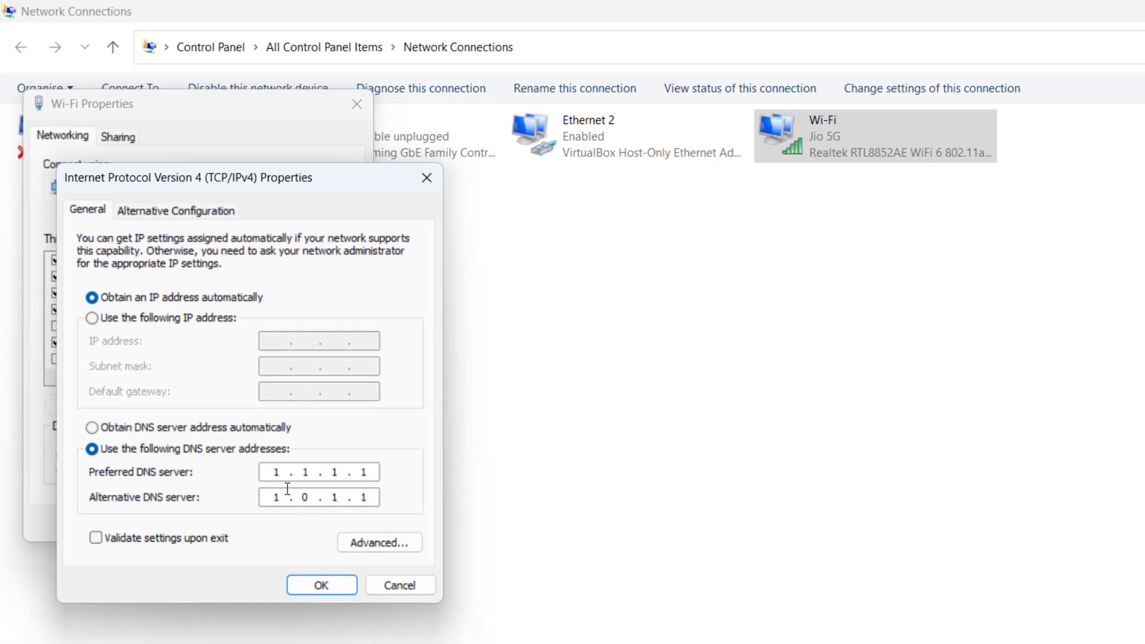
left_click(322, 585)
left_click(252, 518)
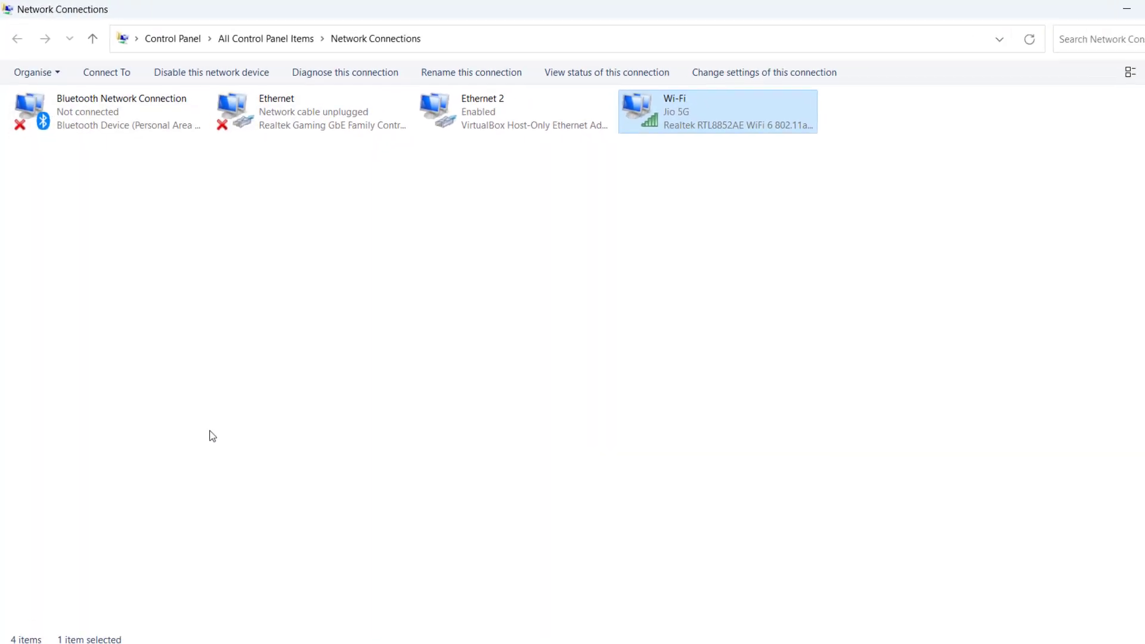
Step: Run ipconfig /flushdns in an administrator Command Prompt, then close the console
left_click(418, 626)
type("cmd")
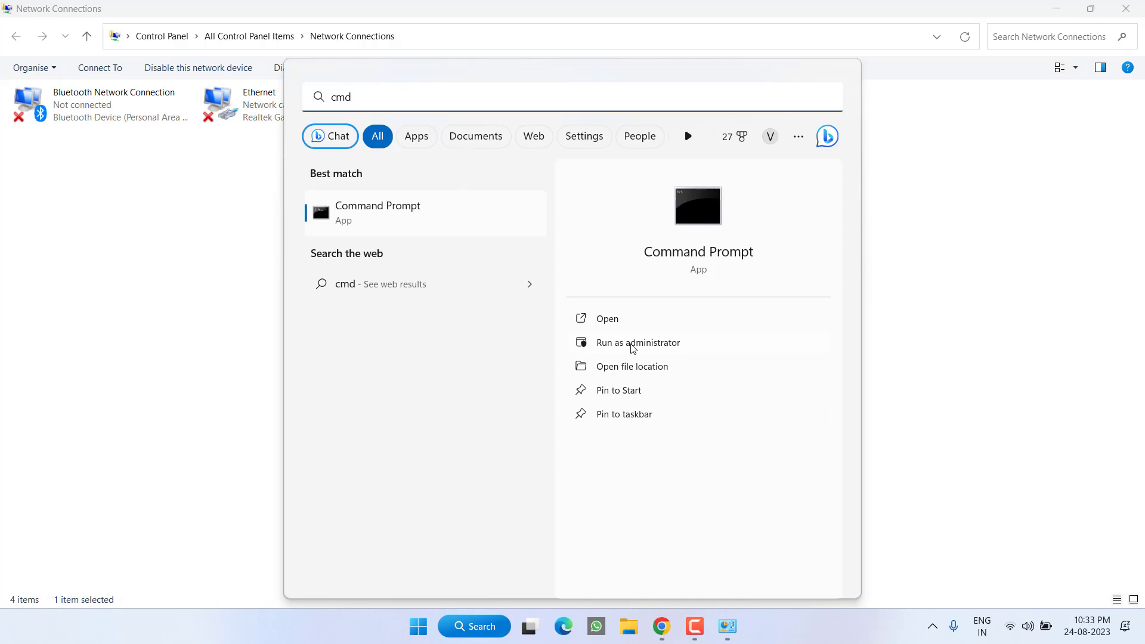
left_click(632, 343)
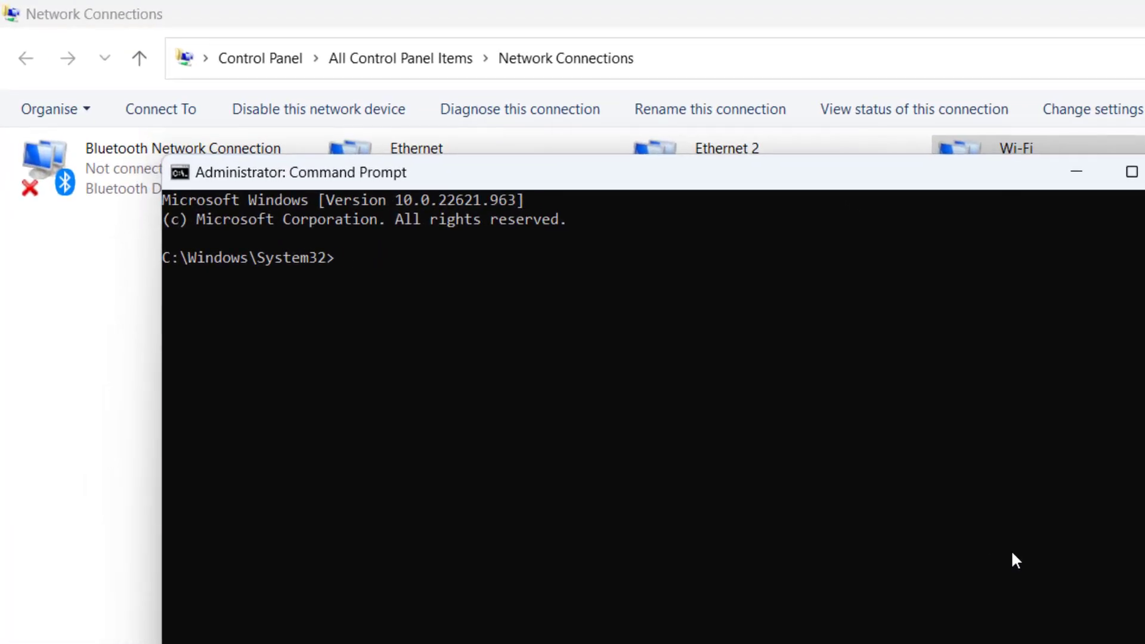
type("ipconfig /flushdns")
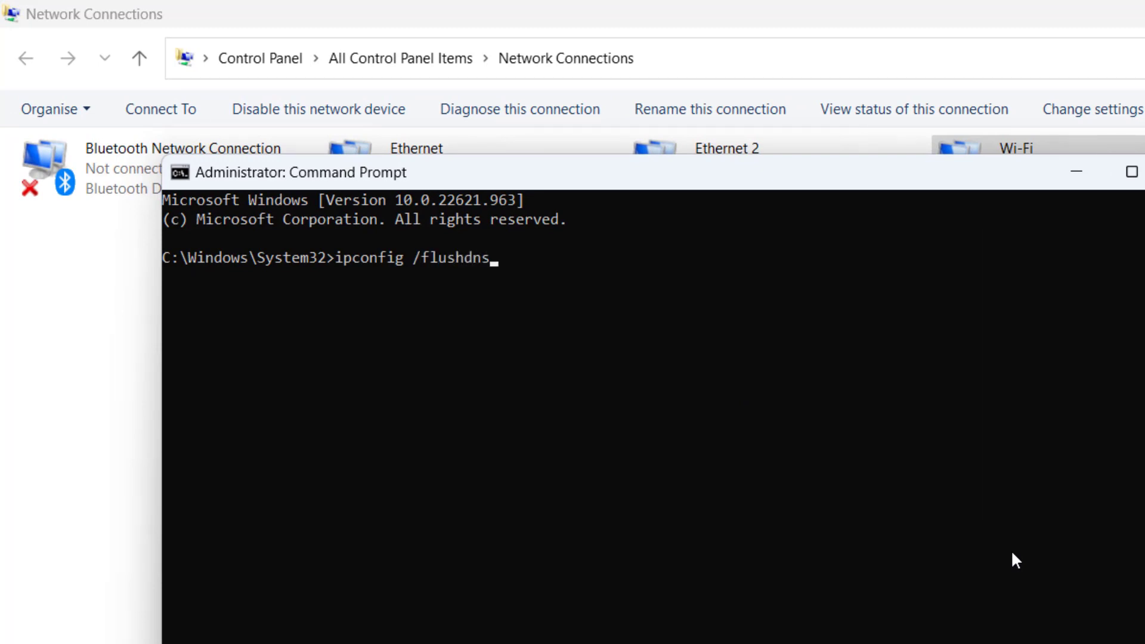
key("Return")
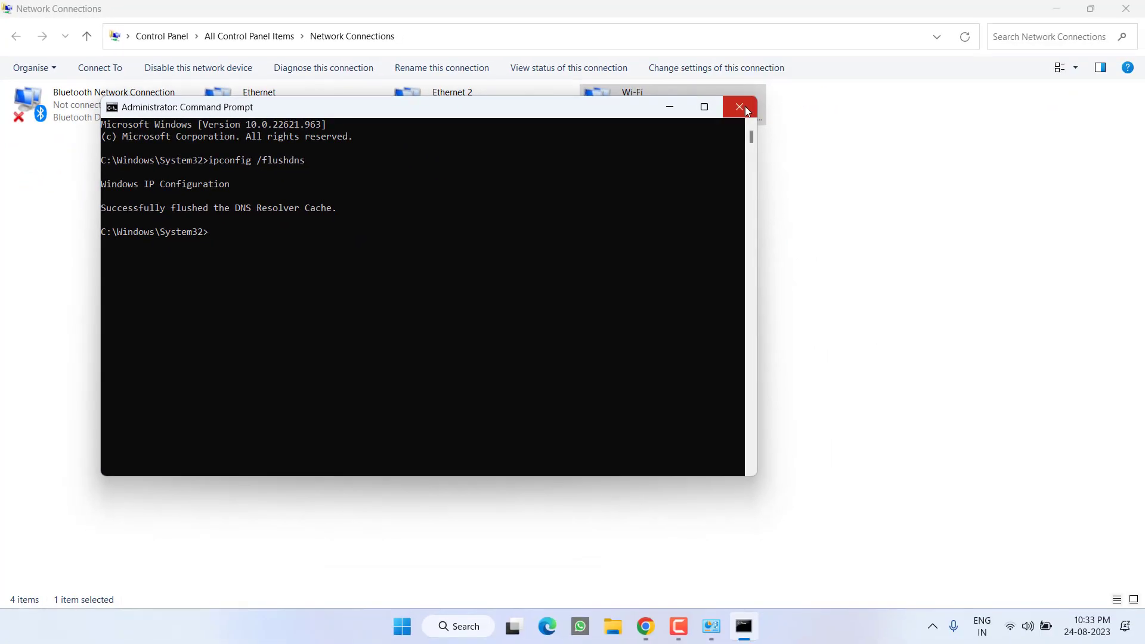
left_click(739, 107)
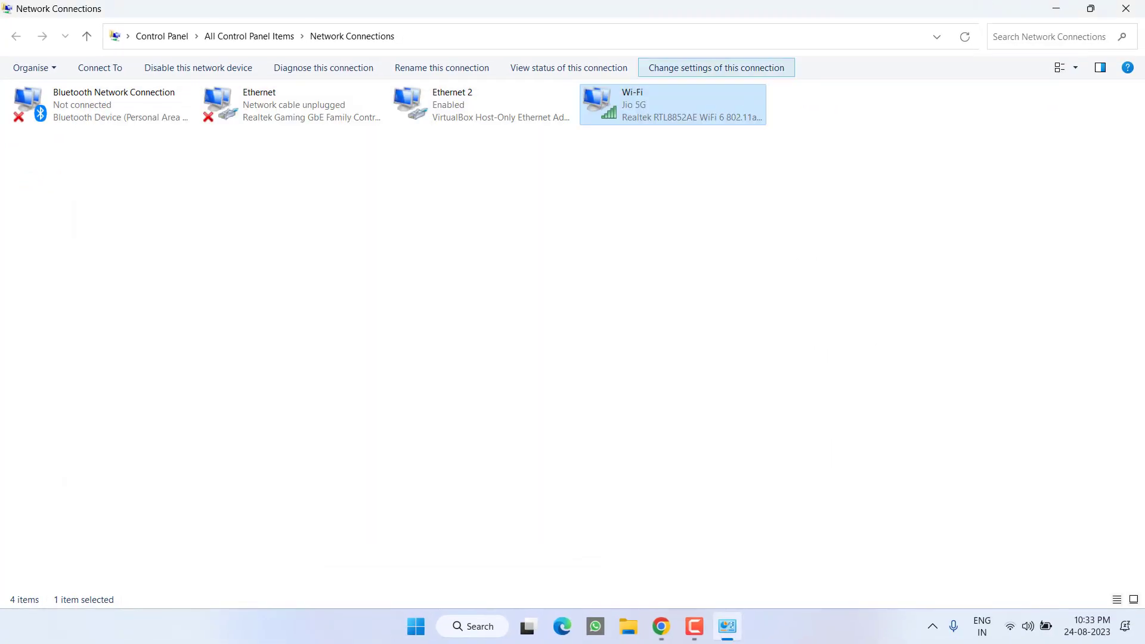
Step: Minimize Network Connections and open %localappdata% through the Run dialog
left_click(1056, 8)
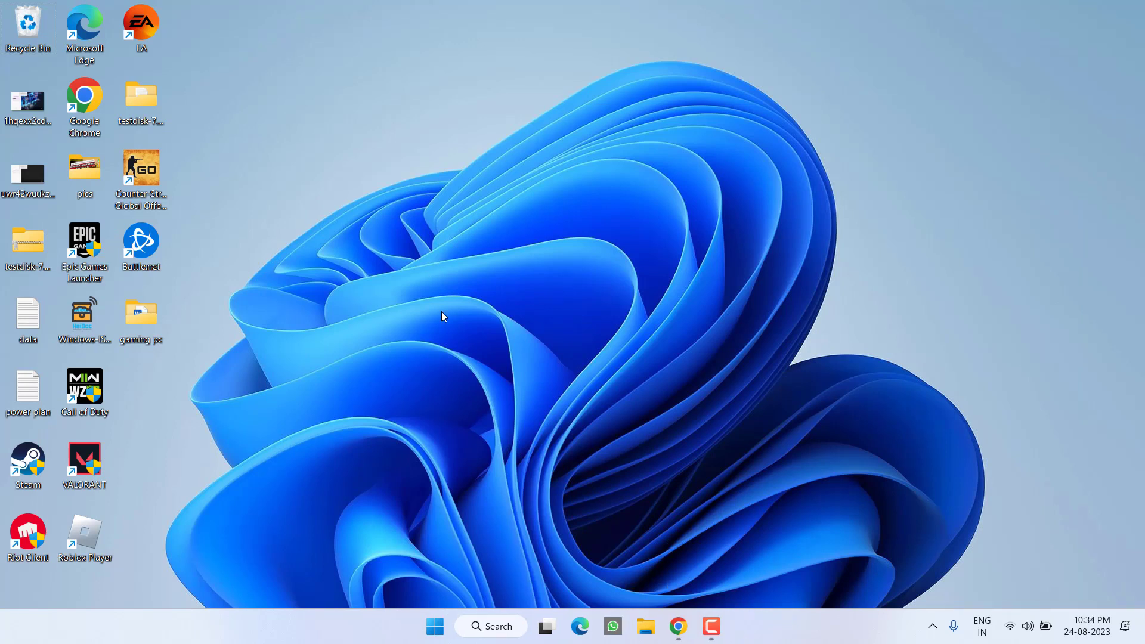
right_click(436, 627)
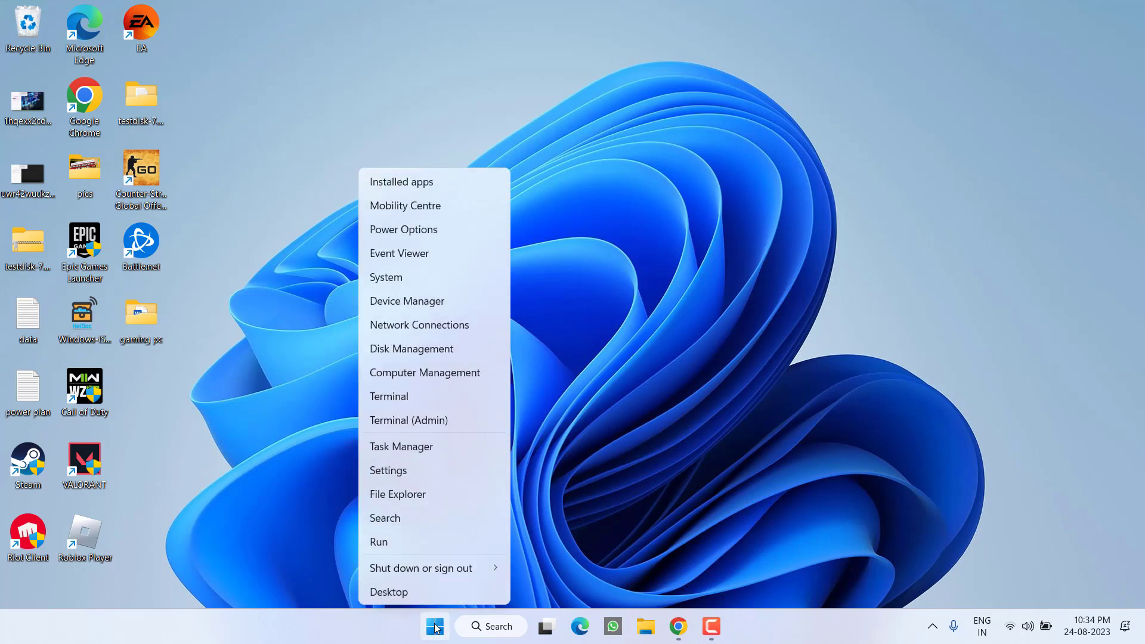
left_click(412, 535)
type("%")
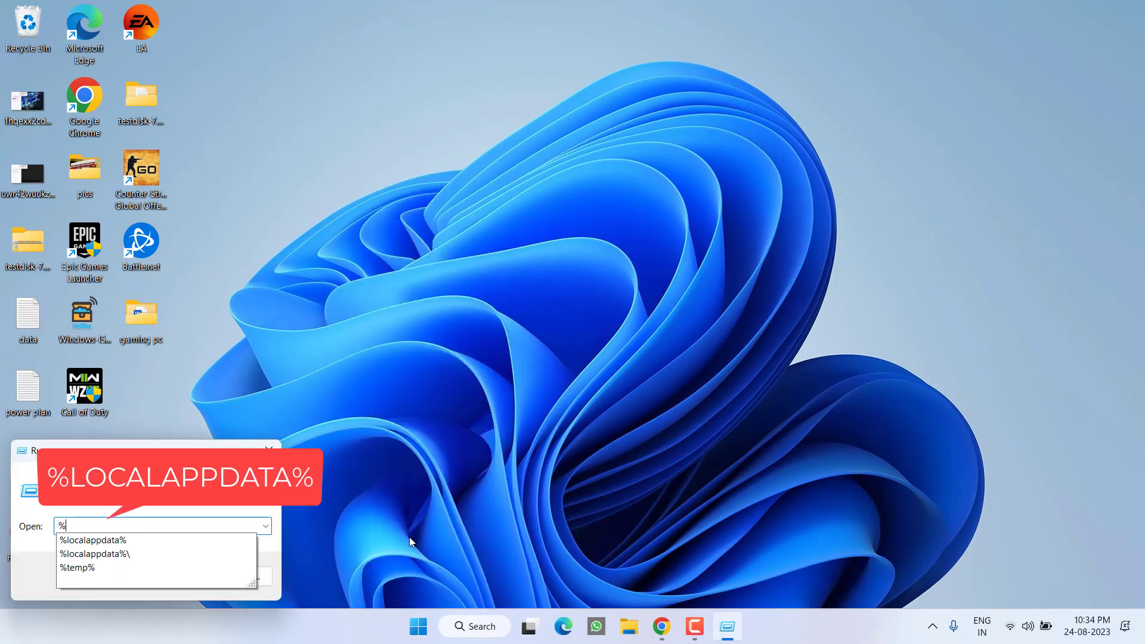
key("Down")
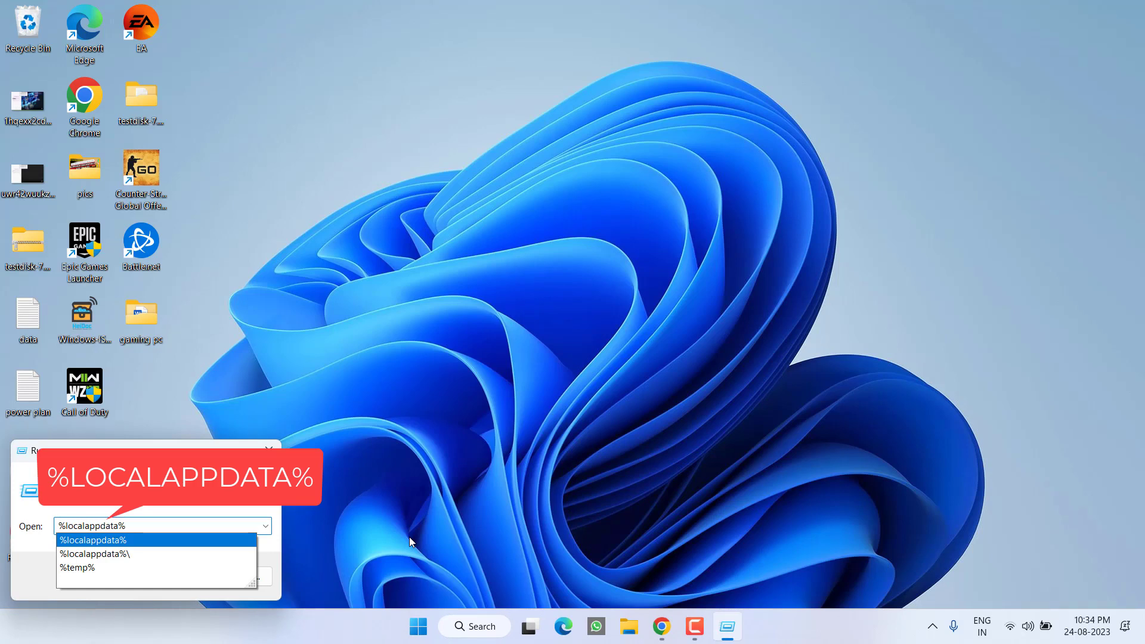
key("Return")
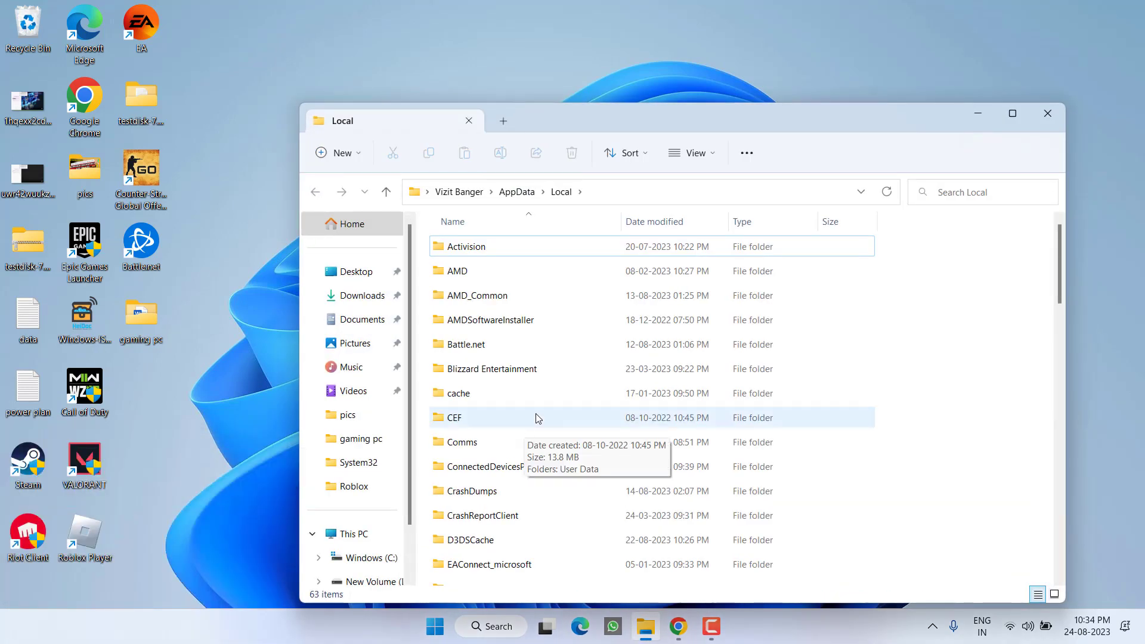
Step: Navigate into AppData\Local\Riot Games\Riot Client\Data
scroll(525, 403, "down", 12)
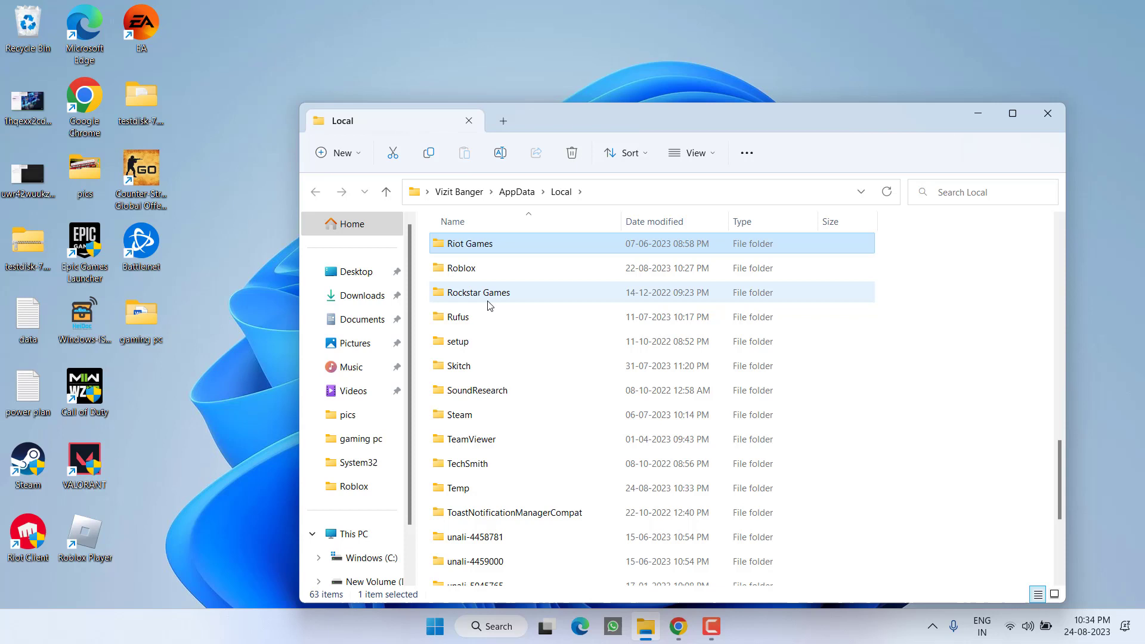
left_click(498, 252)
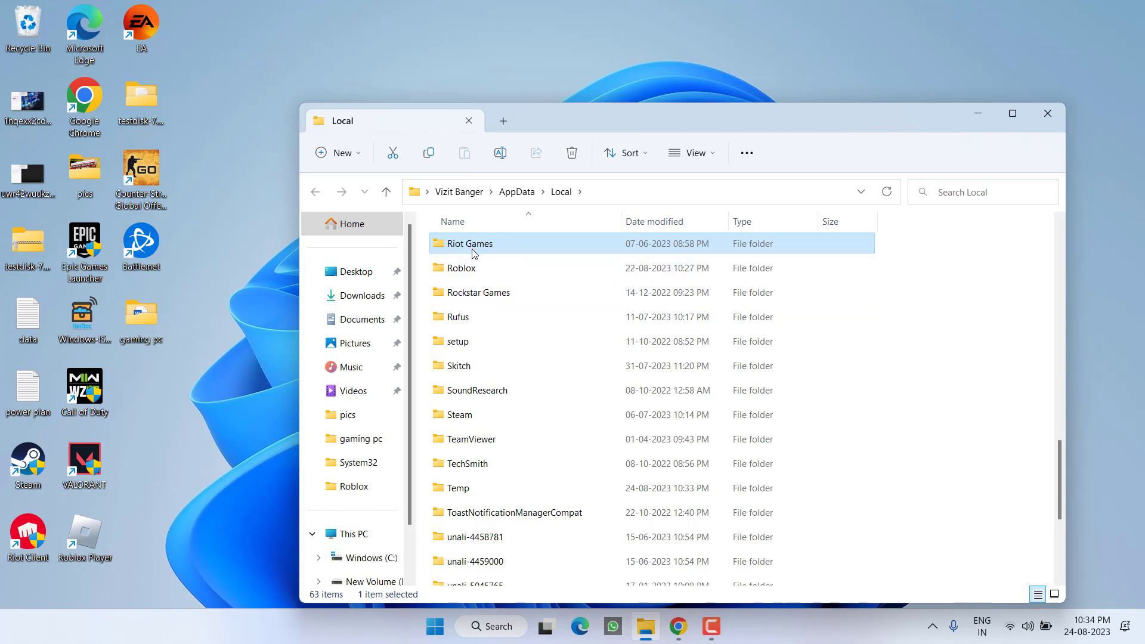
double_click(475, 251)
double_click(493, 296)
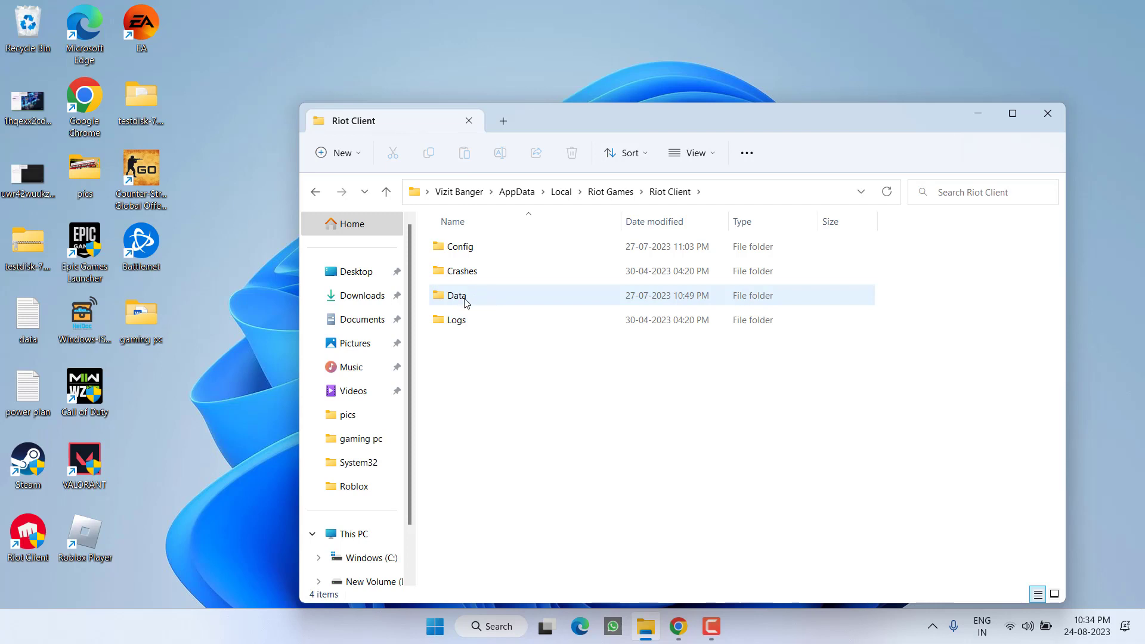
double_click(468, 301)
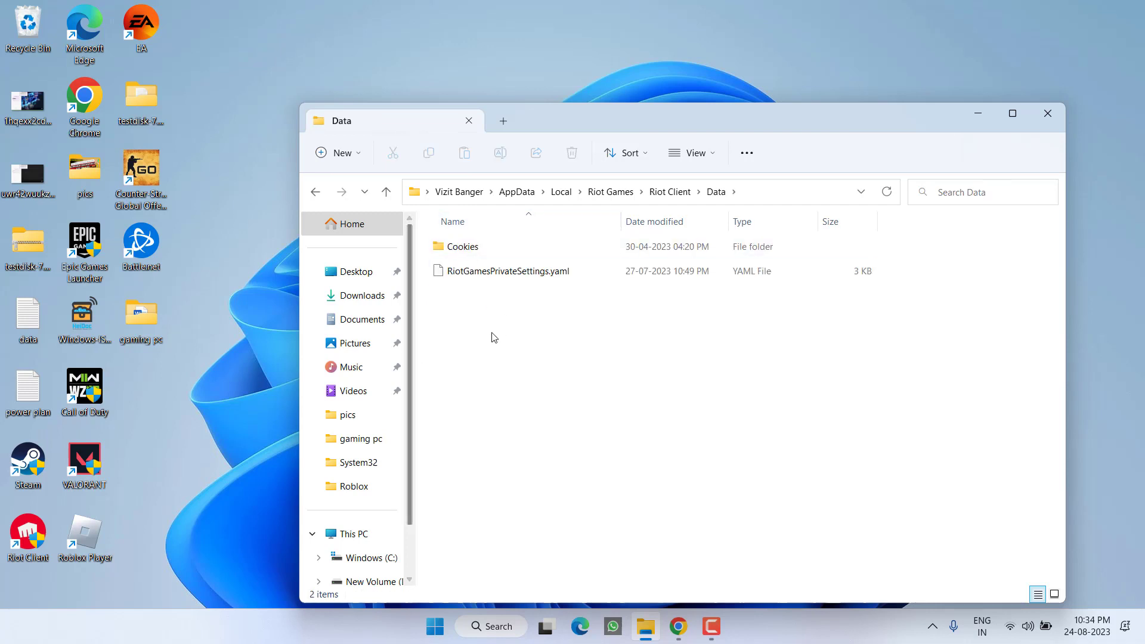
Step: Delete Cookies and RiotGamesPrivateSettings.yaml from the Data folder and close File Explorer
left_click_drag(506, 330, 477, 252)
right_click(477, 251)
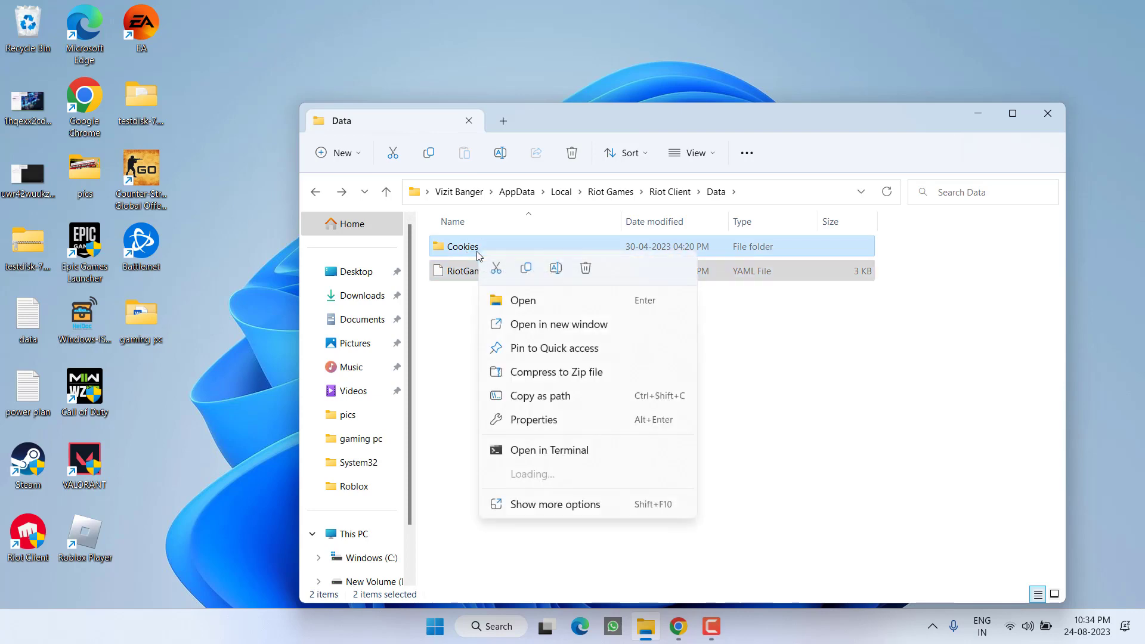
left_click(584, 269)
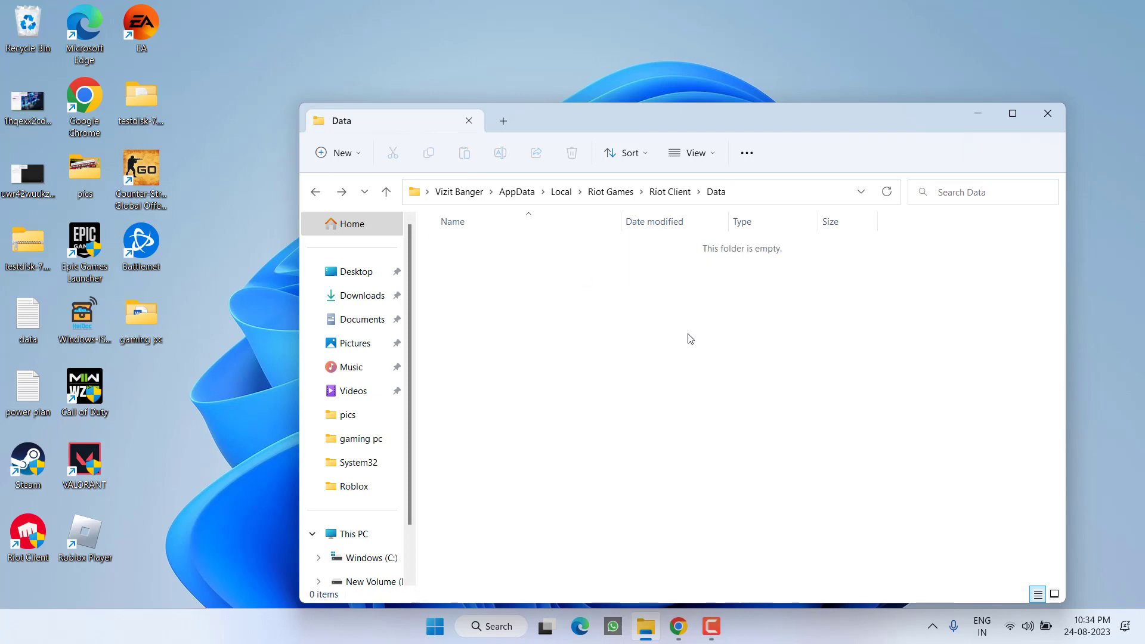
left_click(1044, 107)
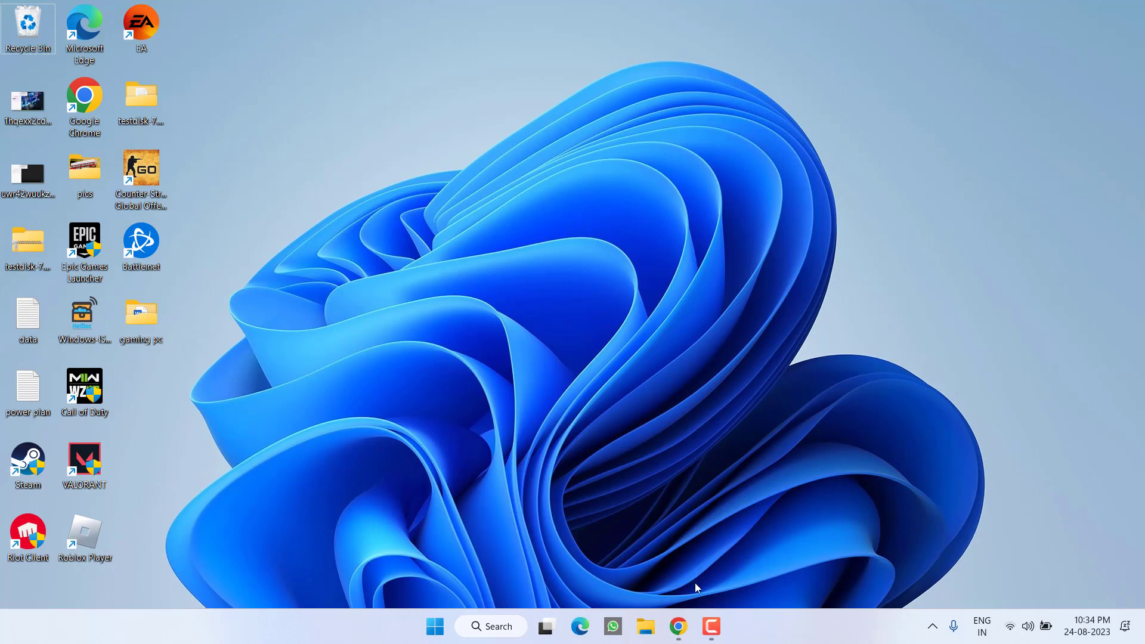
Step: Restore Chrome from the taskbar to show the Downdetector Valorant status page
left_click(678, 626)
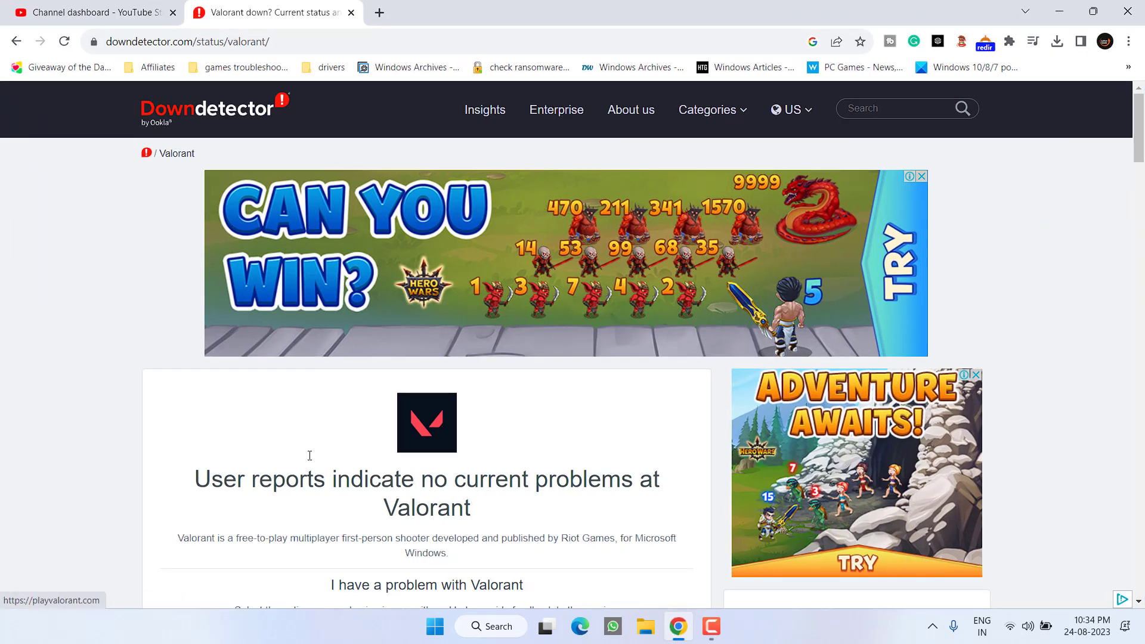
Step: Scroll down to the Valorant 24-hour outage chart, then restore Chrome's window
scroll(396, 429, "down", 8)
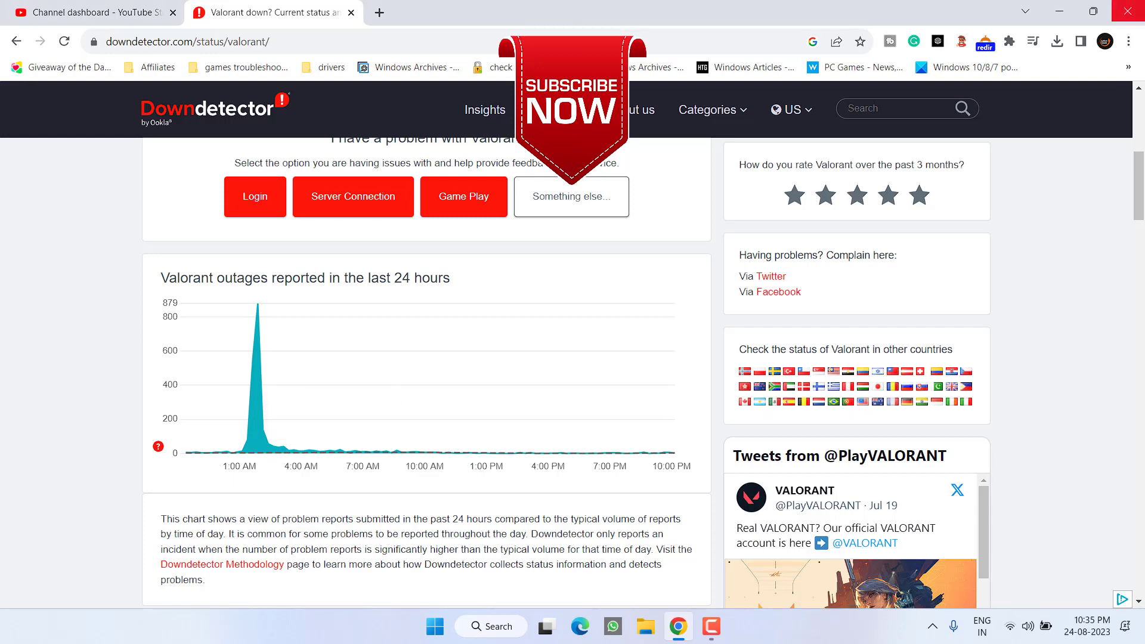
left_click(1093, 10)
left_click(1054, 19)
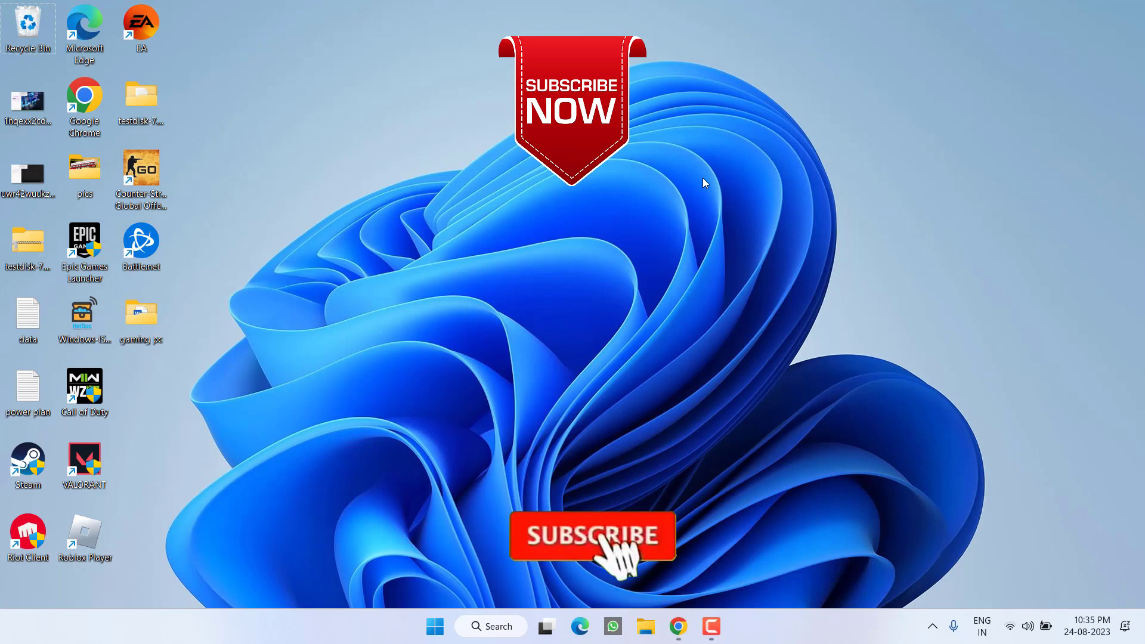